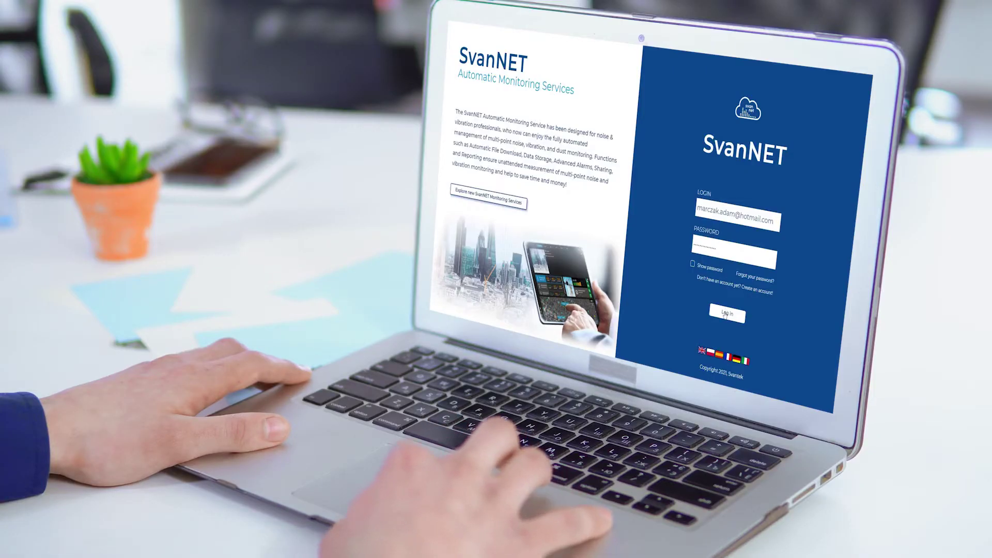
click(725, 312)
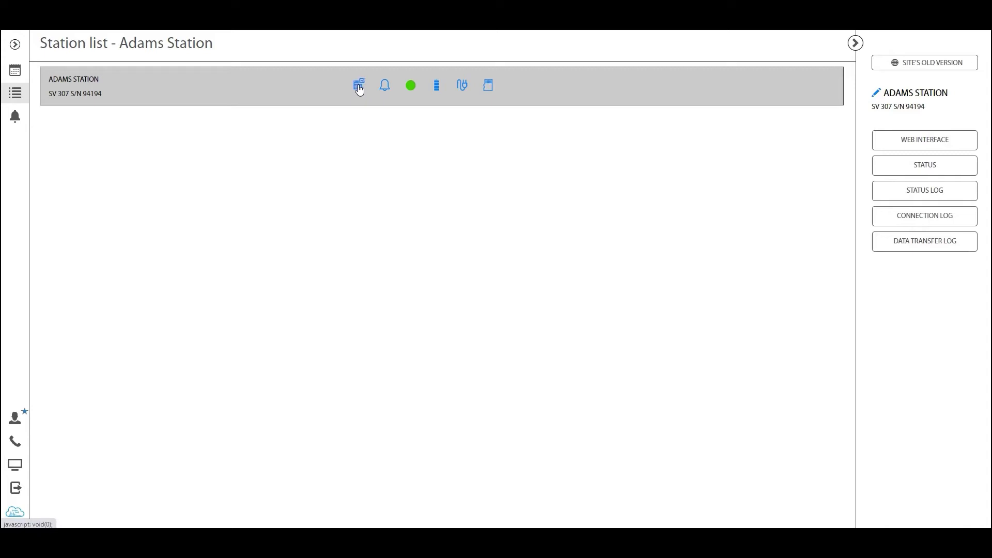
Step: Go from Adams Station's project popover to the SV307 FTP Test project page
click(359, 89)
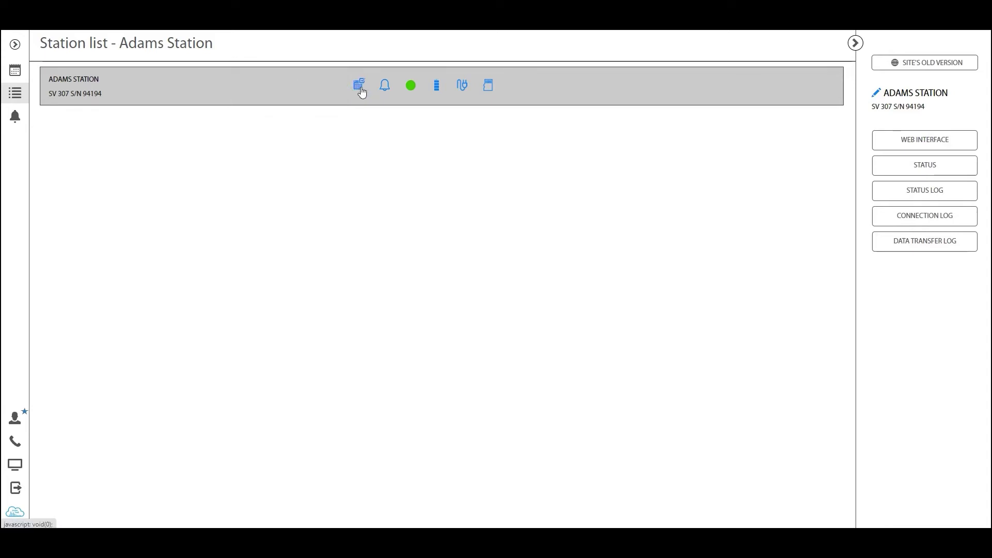
click(358, 89)
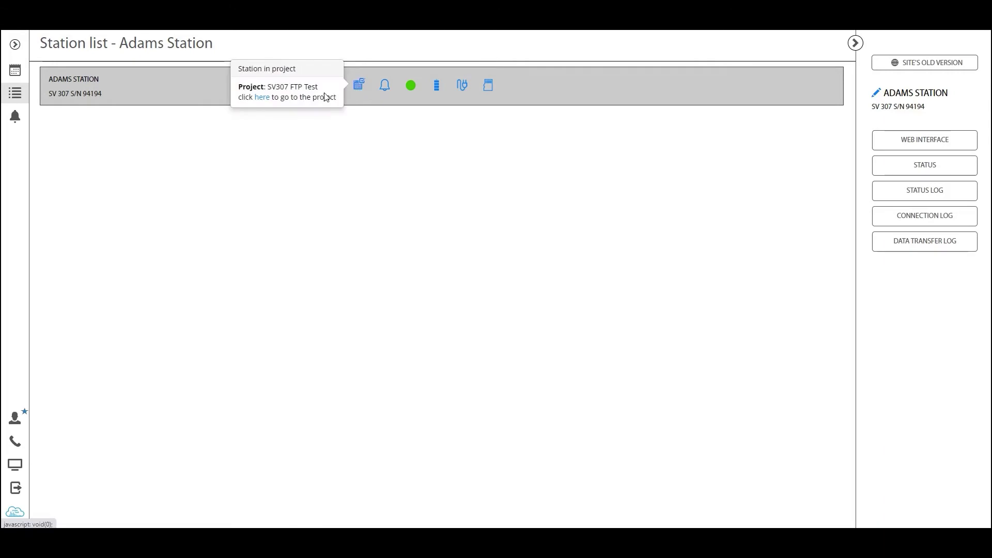
click(262, 99)
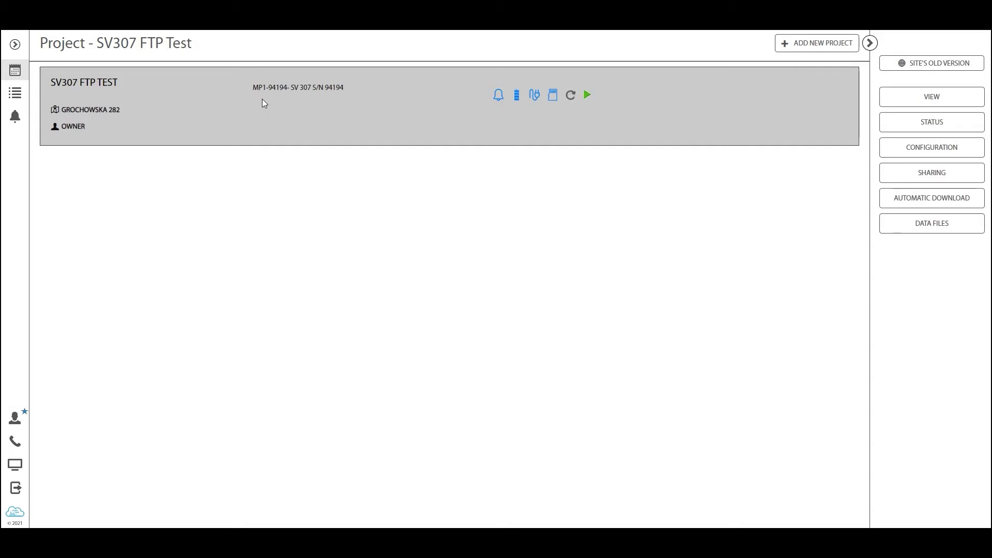
click(11, 69)
Step: Open the SV307 FTP Test dashboard with the 27.2 dB LAeq station map and last-hour chart
click(915, 102)
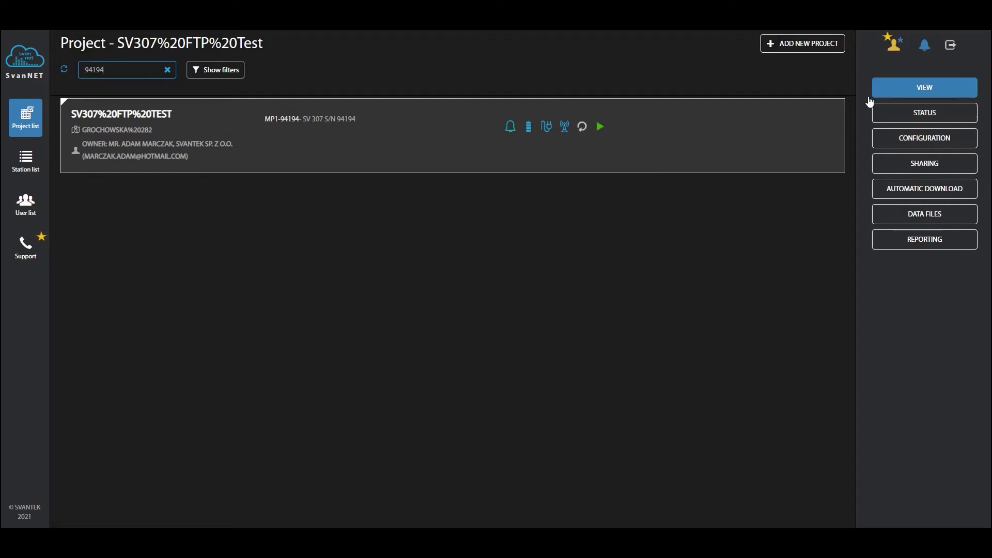
click(922, 89)
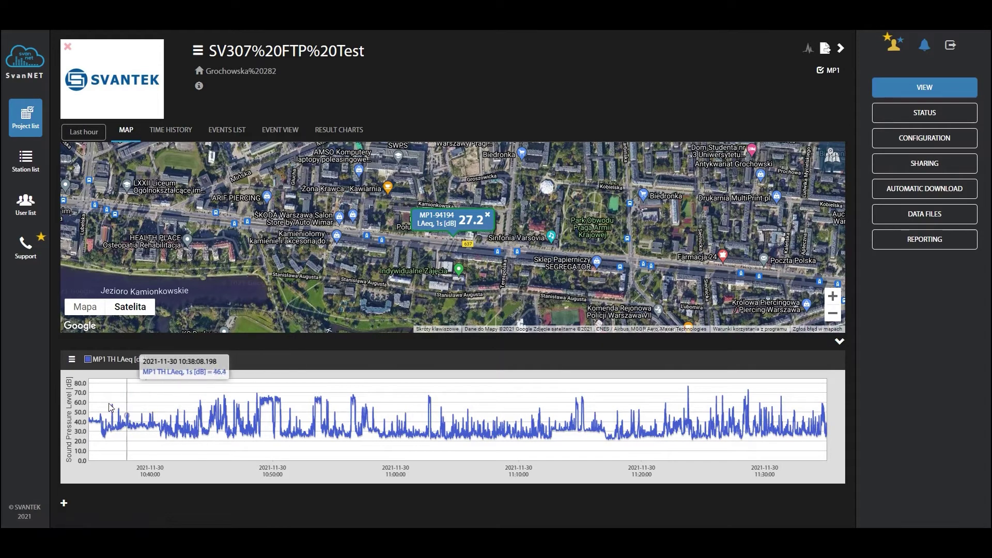
Step: Check the week-long time history, then switch to the new layout with the MP1-94194 map
click(170, 130)
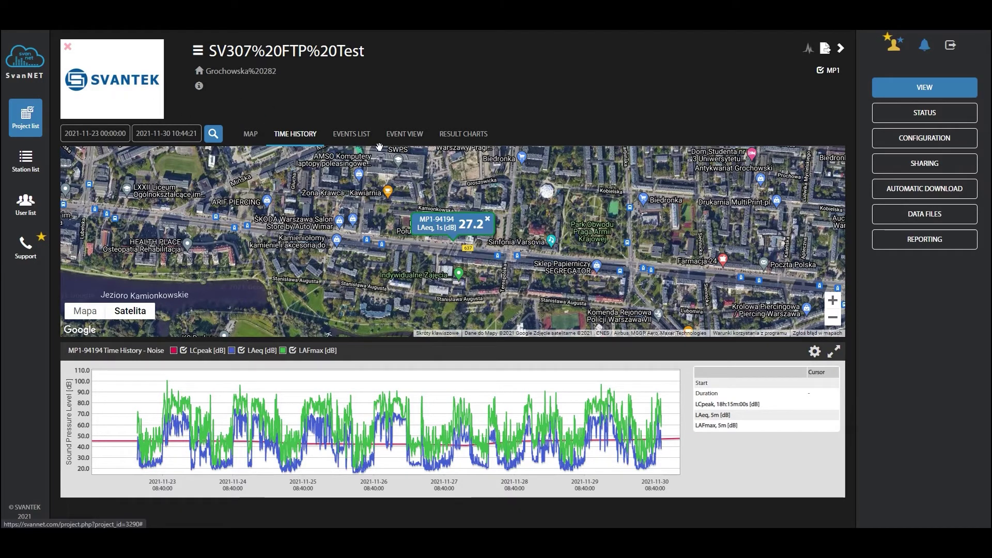
click(922, 46)
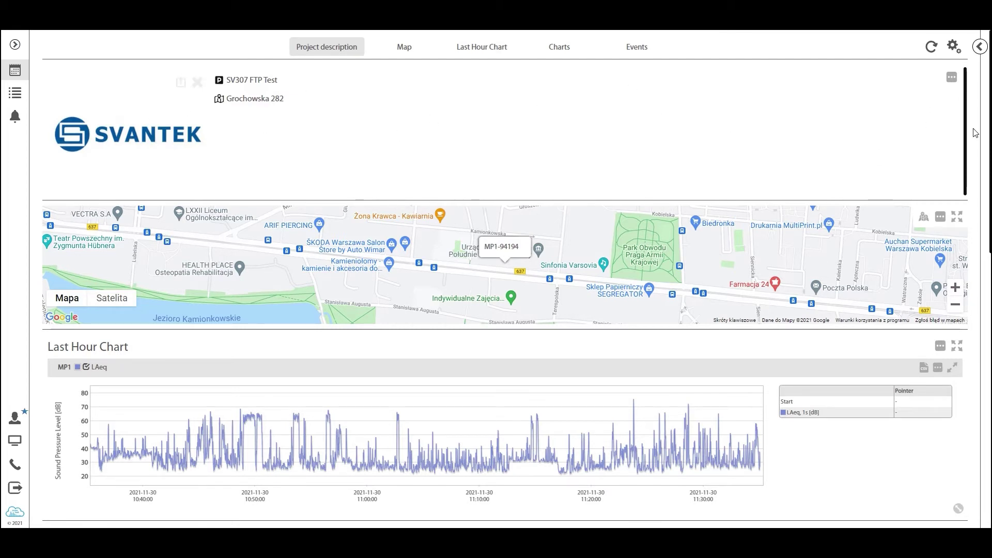
scroll(826, 233, down, 4)
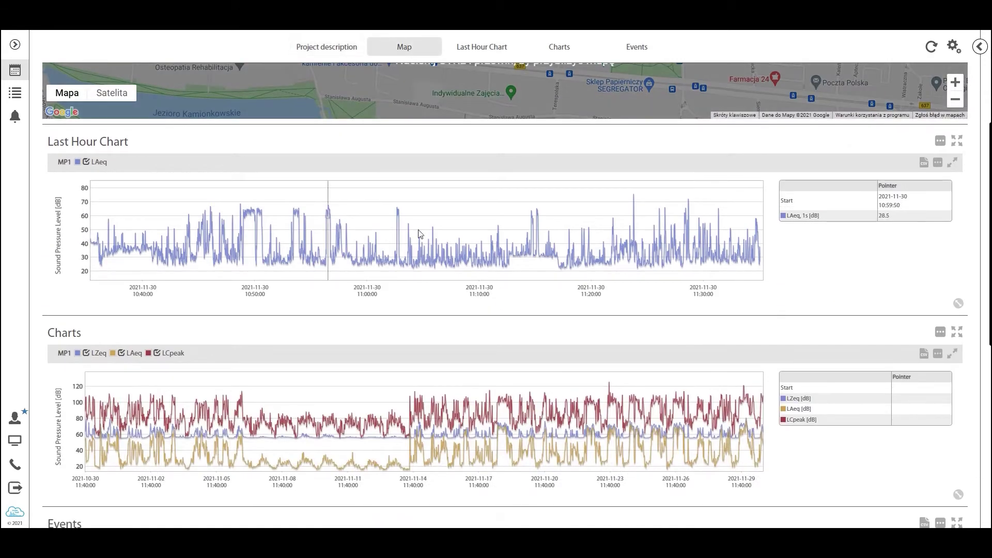
scroll(112, 213, down, 3)
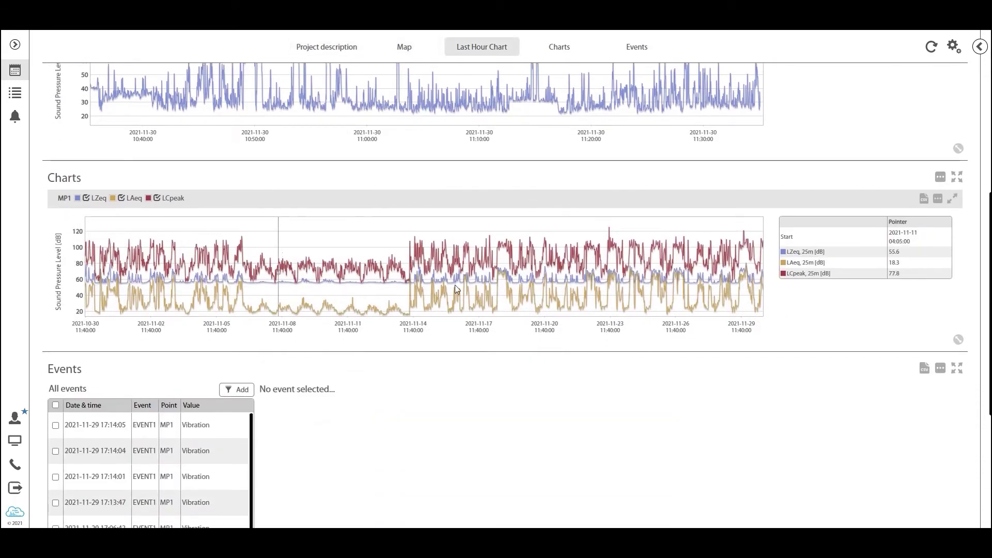
scroll(404, 240, up, 3)
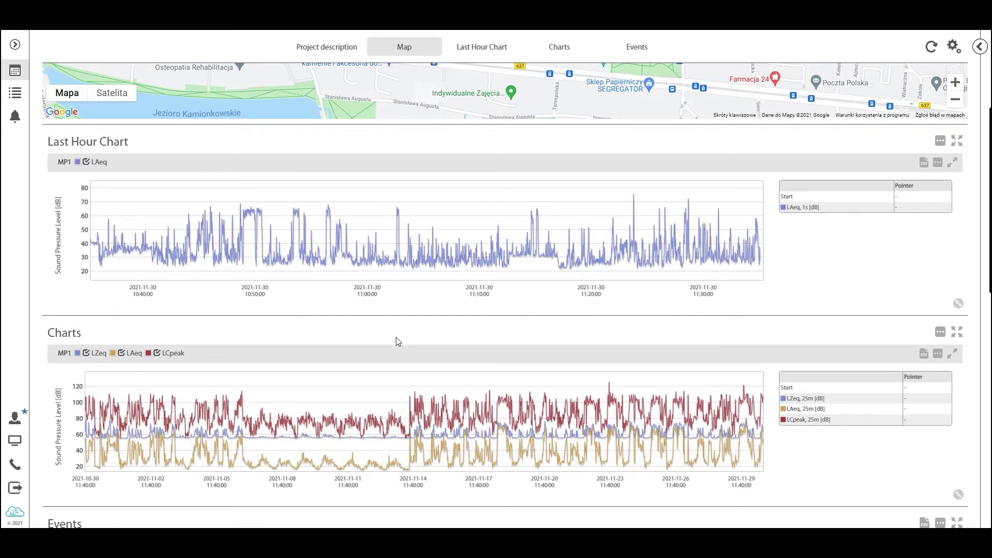
scroll(400, 341, down, 5)
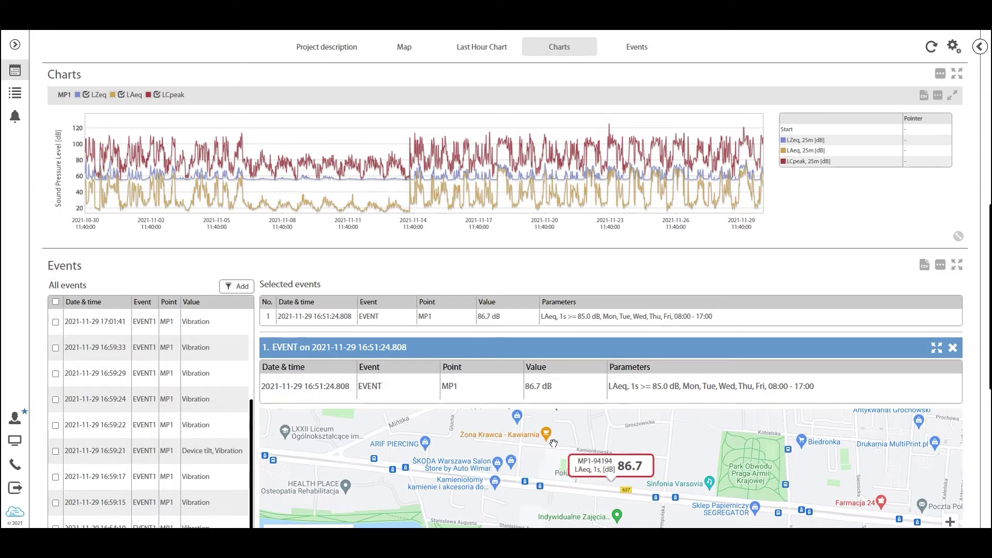
scroll(661, 313, up, 3)
scroll(661, 314, up, 6)
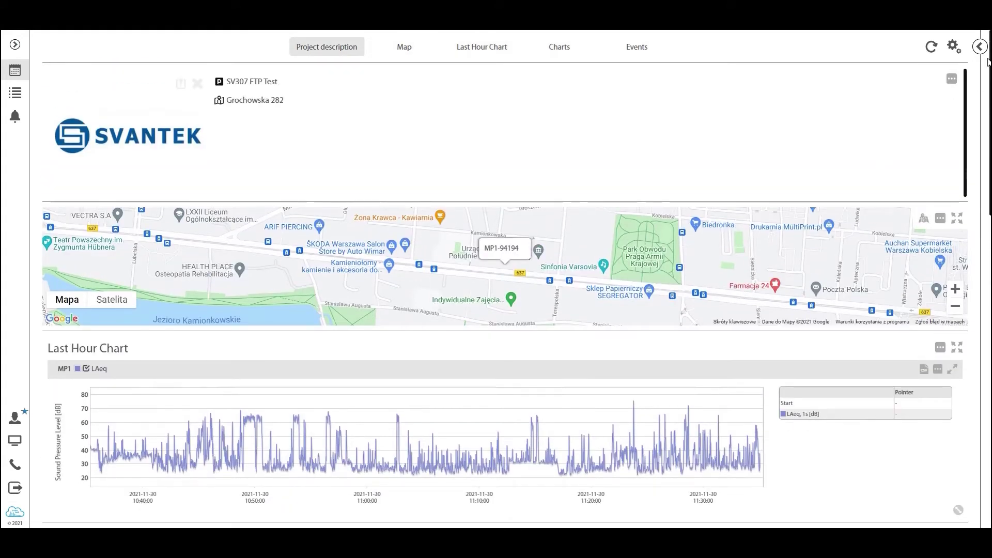
Step: Expand the side options panel beside the month-long LZeq, LAeq and LCpeak charts
click(979, 47)
scroll(559, 352, down, 1)
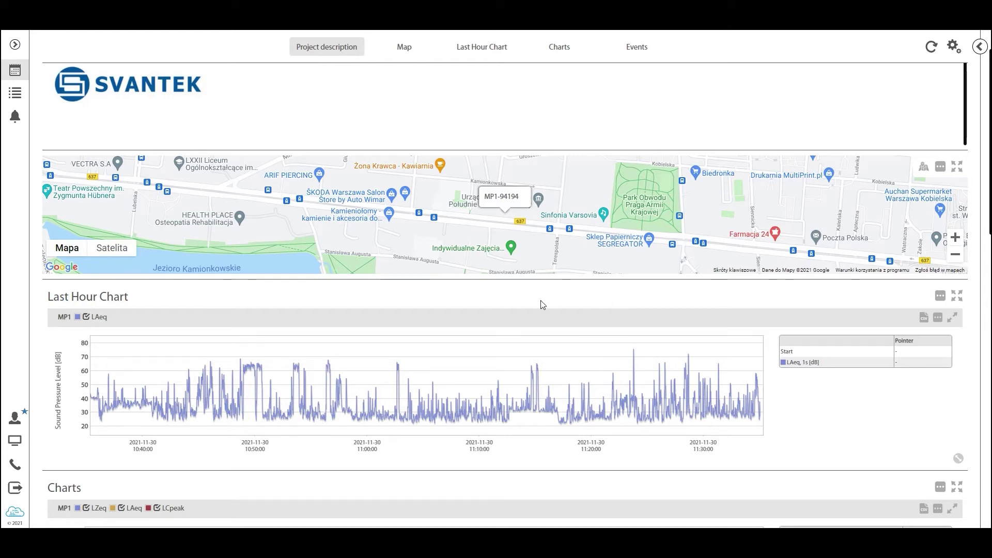
scroll(576, 332, down, 4)
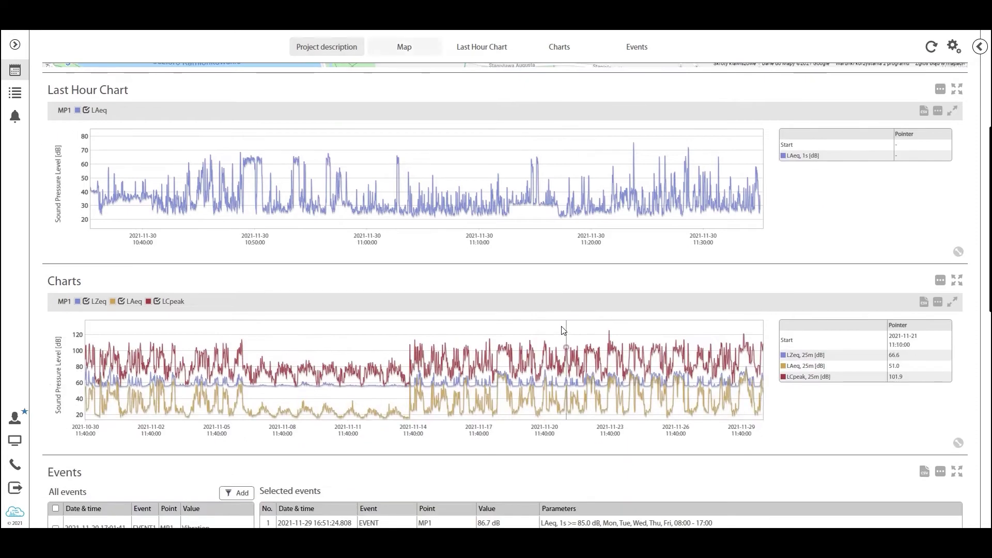
scroll(519, 293, up, 1)
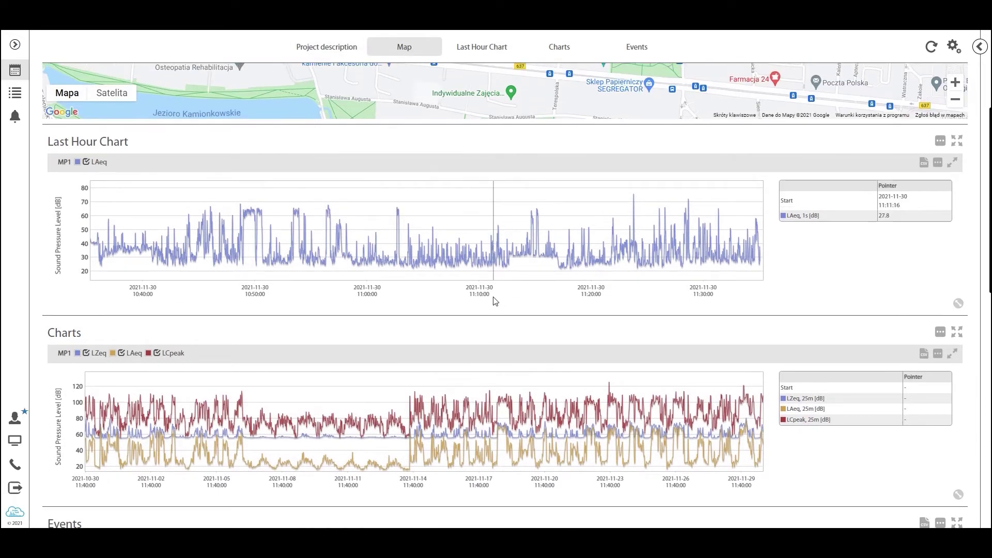
click(979, 47)
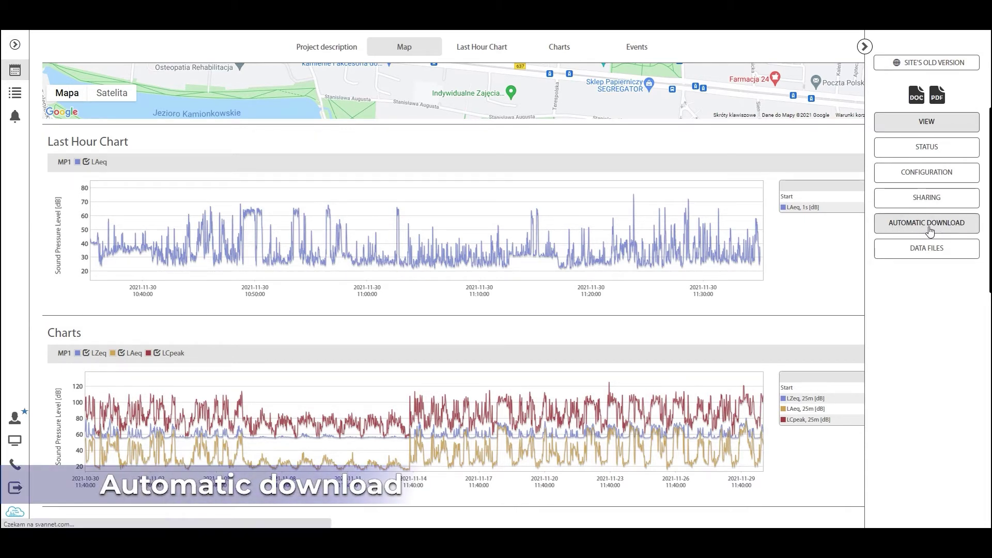
Step: Switch the project's automatic download off, leaving only storage clearing active
click(930, 231)
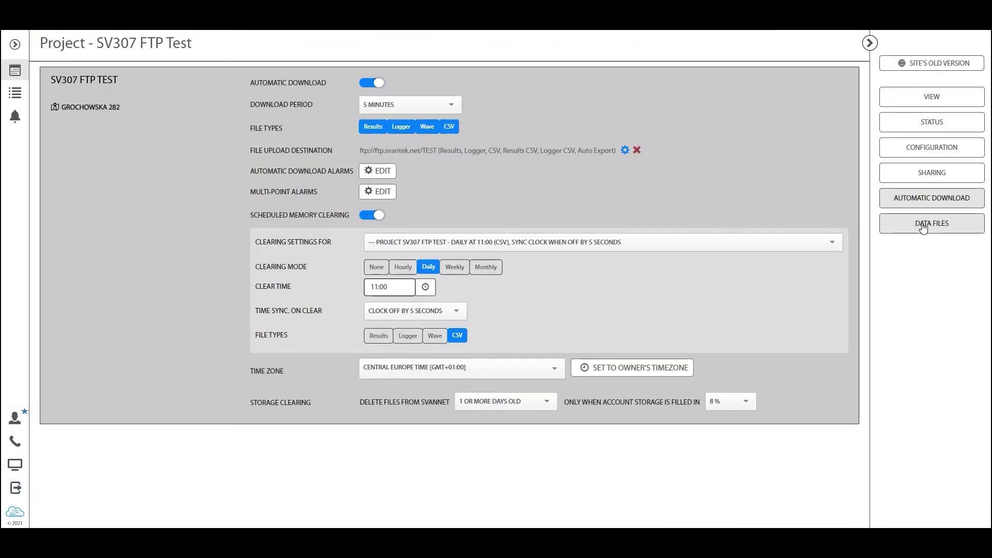
click(370, 85)
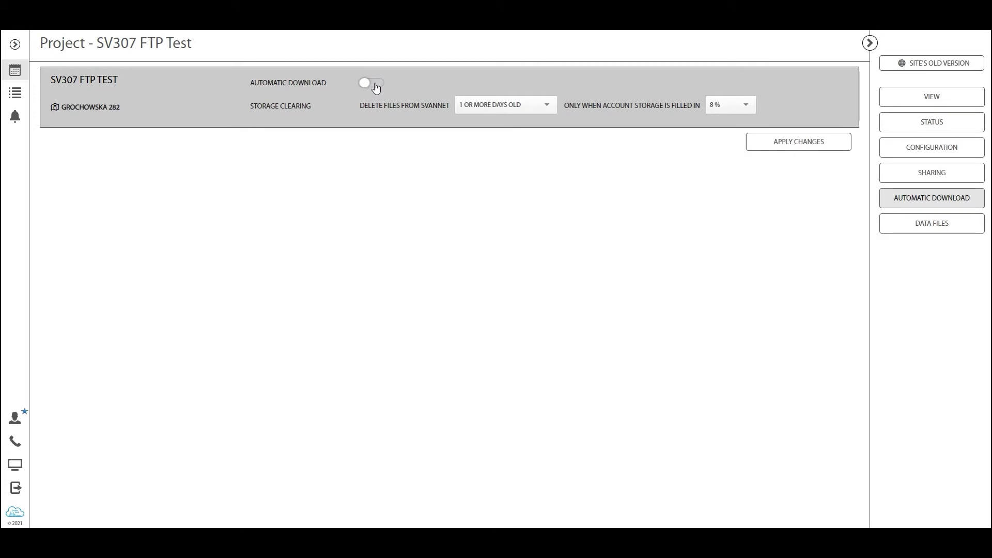
Step: Re-enable 5-minute automatic download with Results, Logger, Wave and CSV file types all selected
click(374, 86)
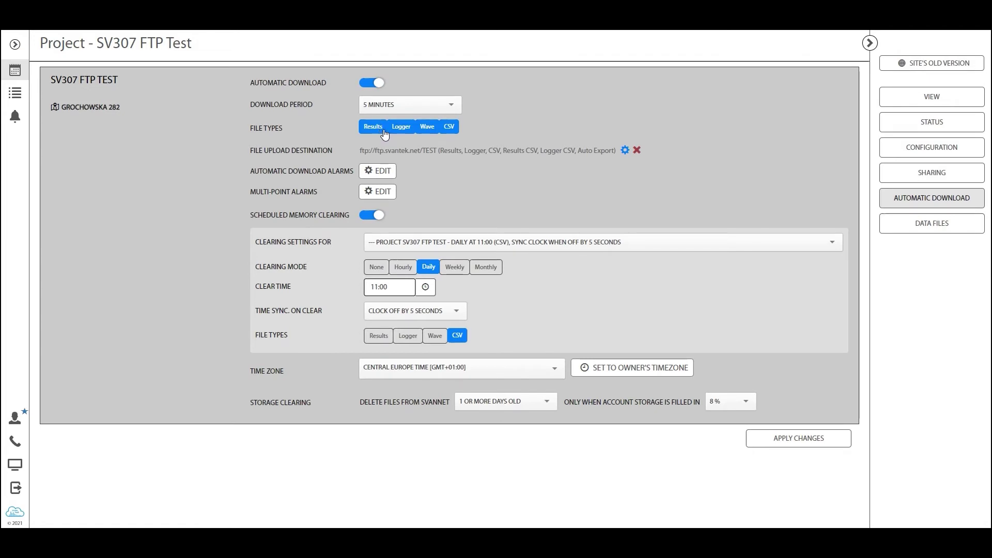
click(424, 129)
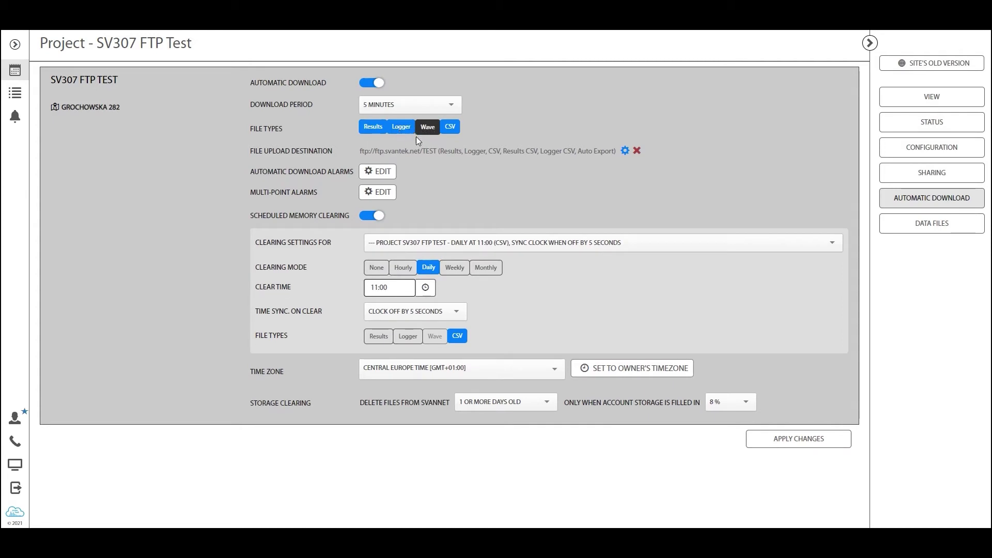
click(422, 129)
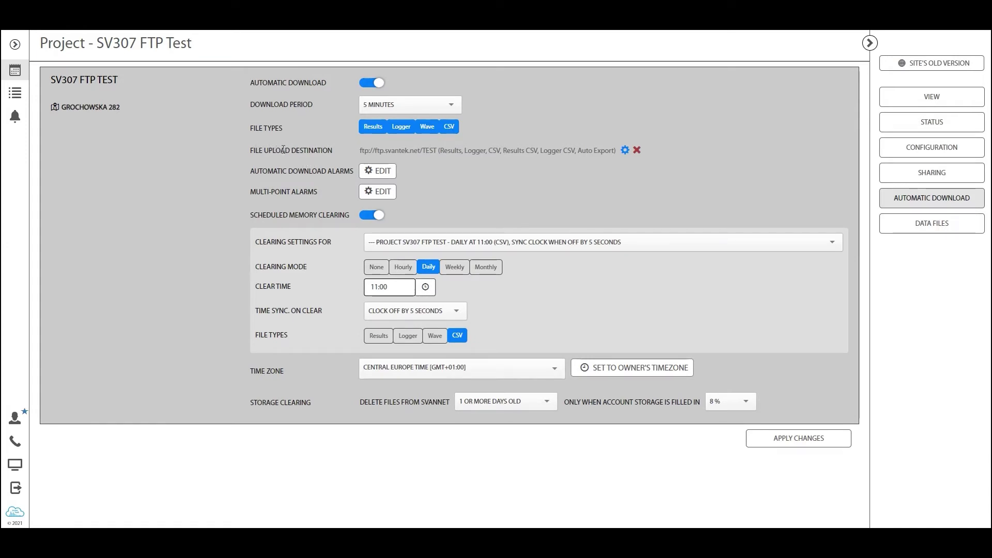
Step: Test the FTP connection to ftp.svantek.net/TEST, keeping FTP as the connection type
click(624, 150)
click(497, 148)
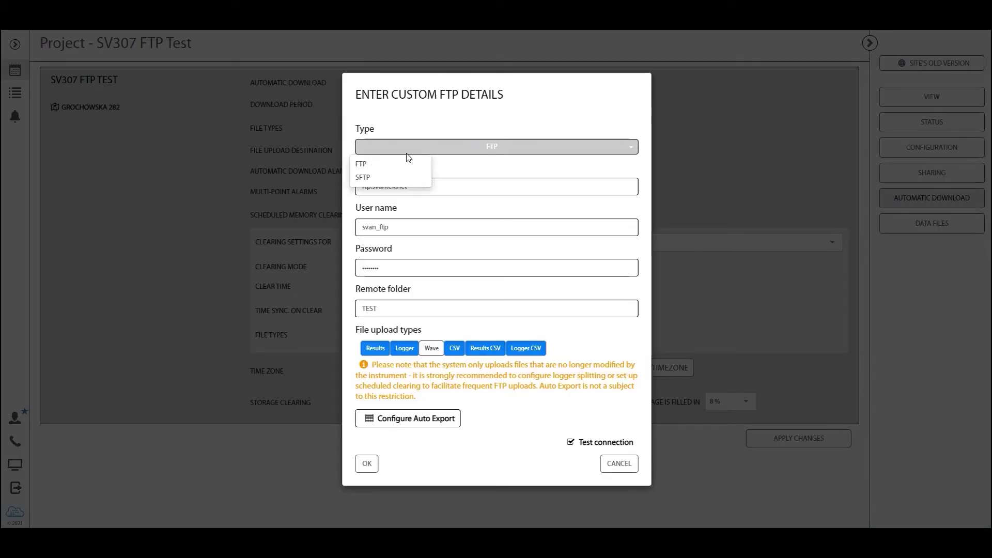
click(541, 444)
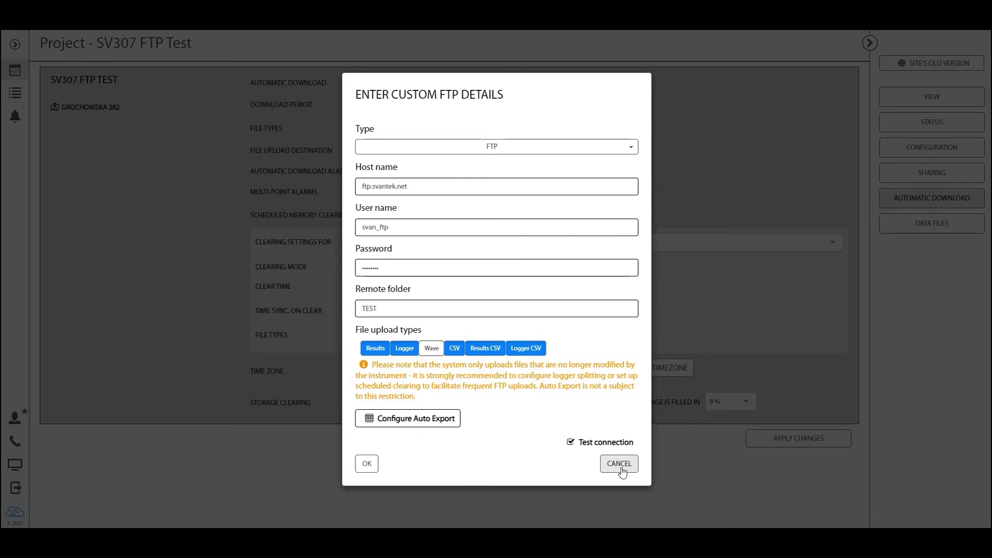
click(594, 448)
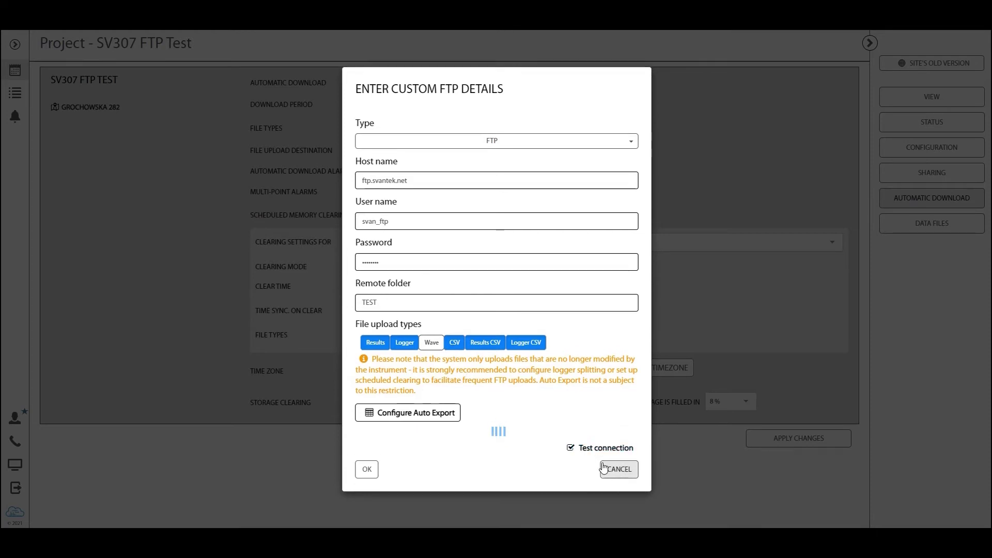
Step: Read the successful connection log, then cancel out of the custom FTP details
scroll(495, 362, down, 2)
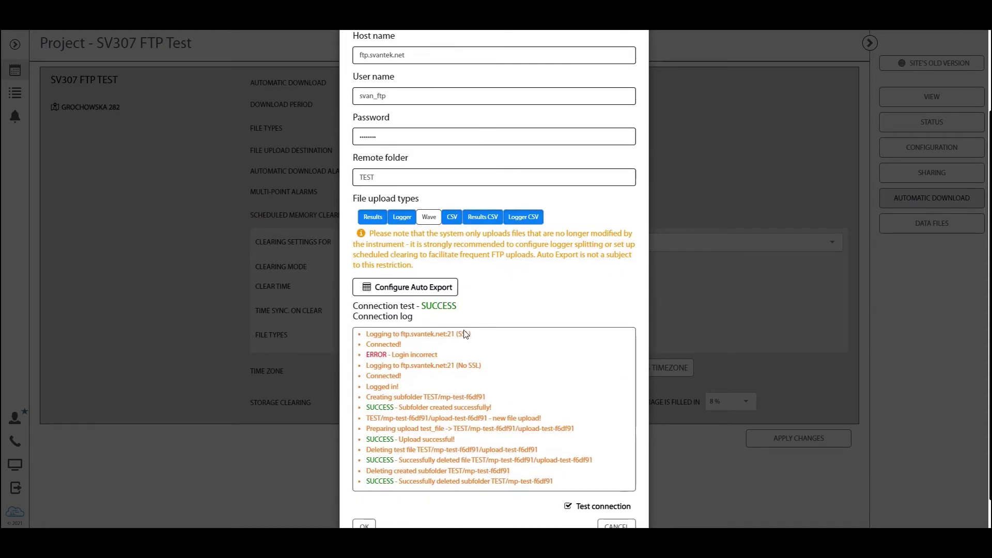
scroll(447, 318, down, 1)
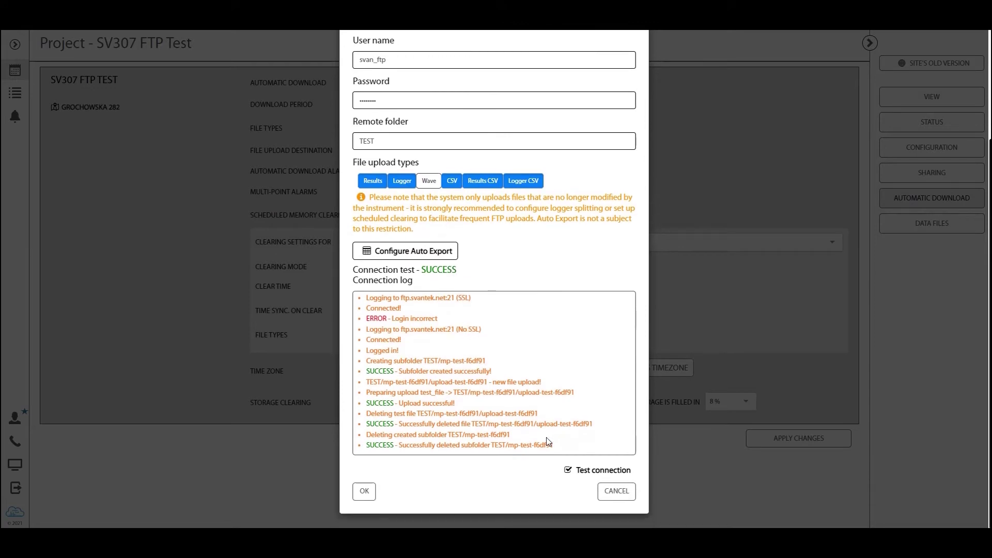
scroll(525, 403, up, 4)
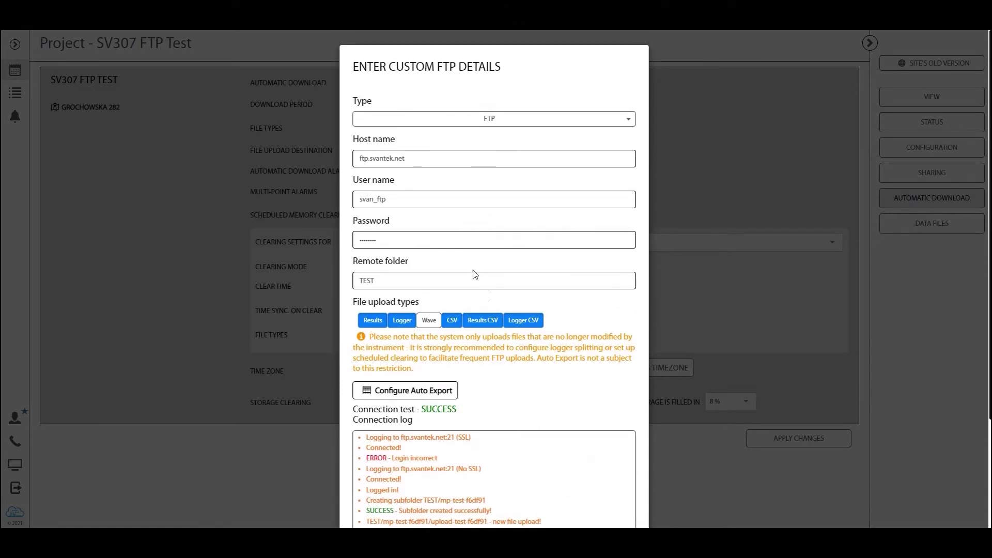
scroll(451, 205, down, 4)
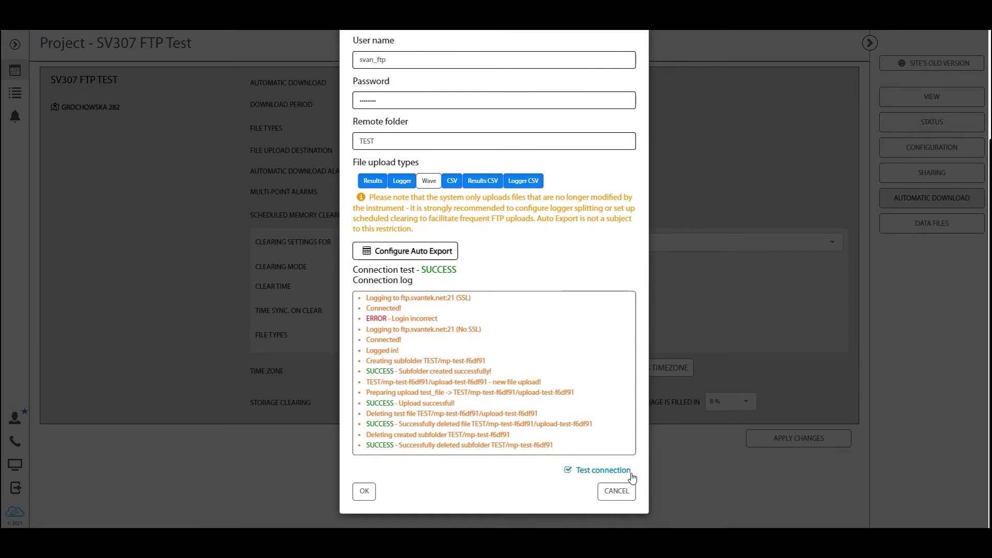
click(616, 491)
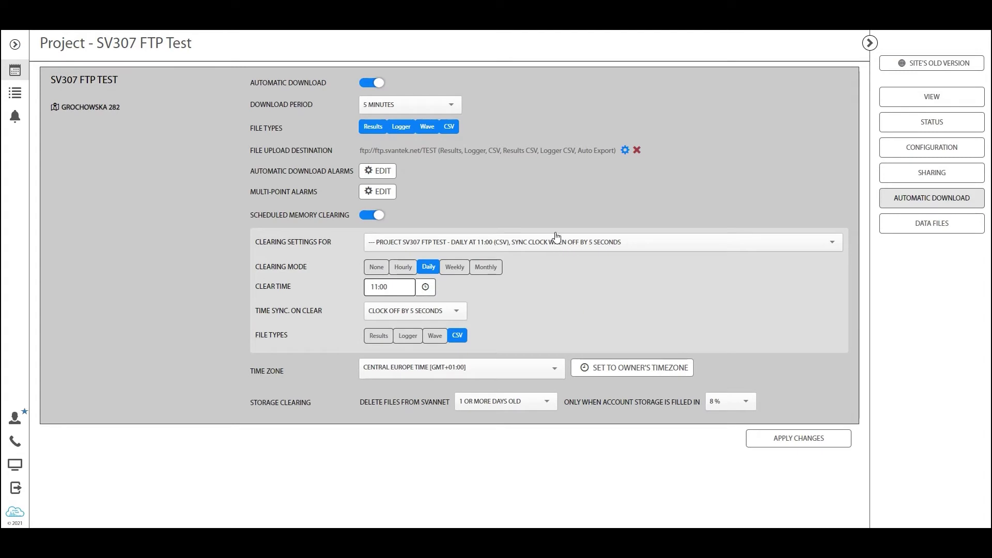
click(373, 172)
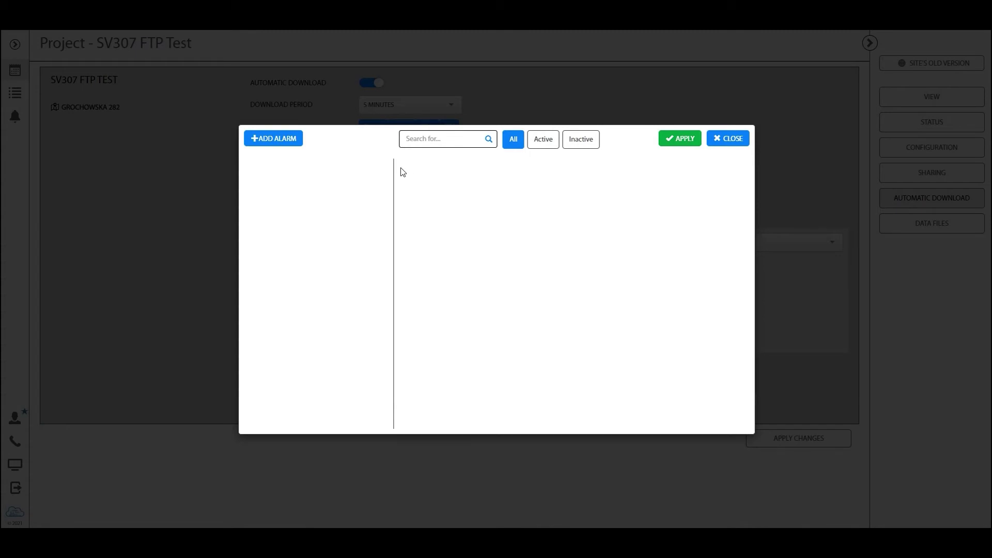
click(272, 138)
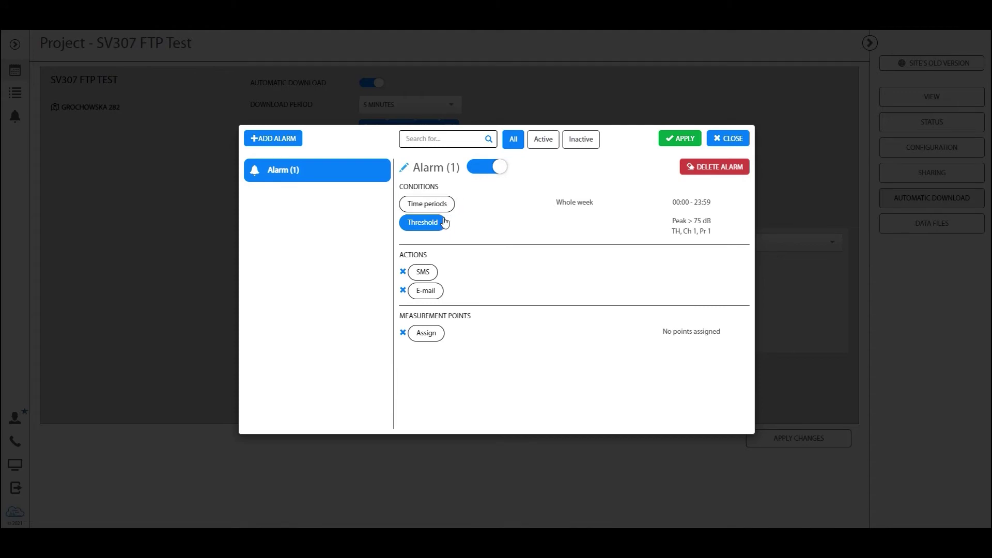
click(730, 139)
click(380, 192)
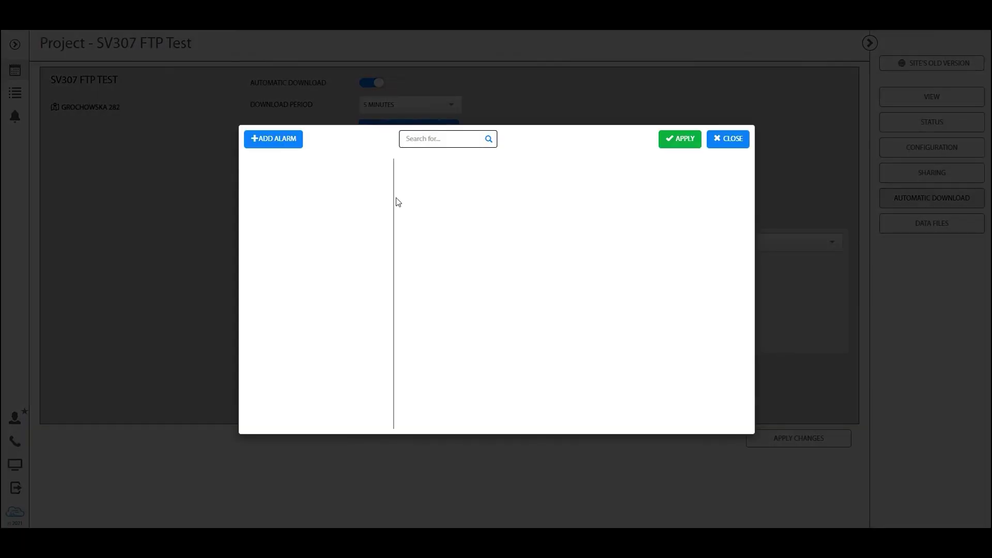
click(289, 140)
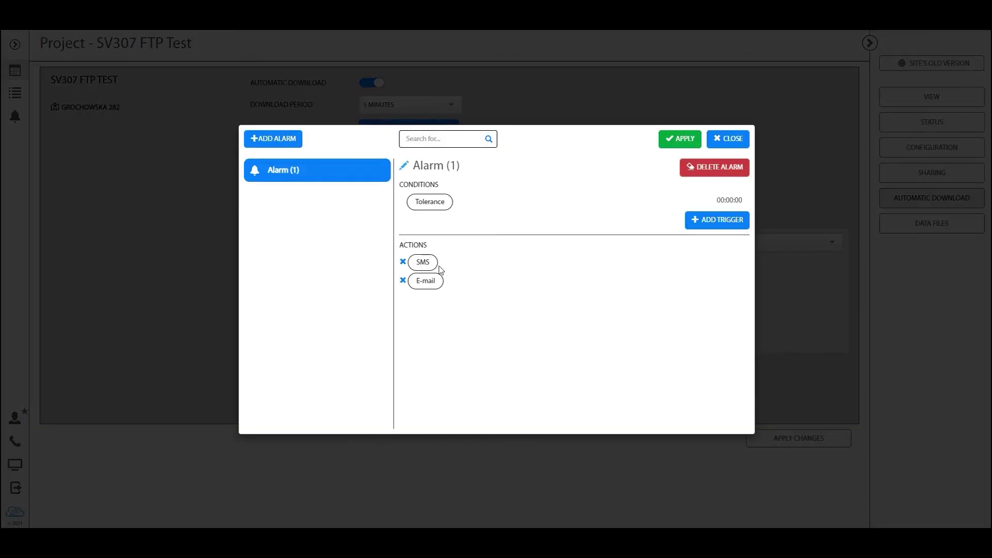
click(728, 138)
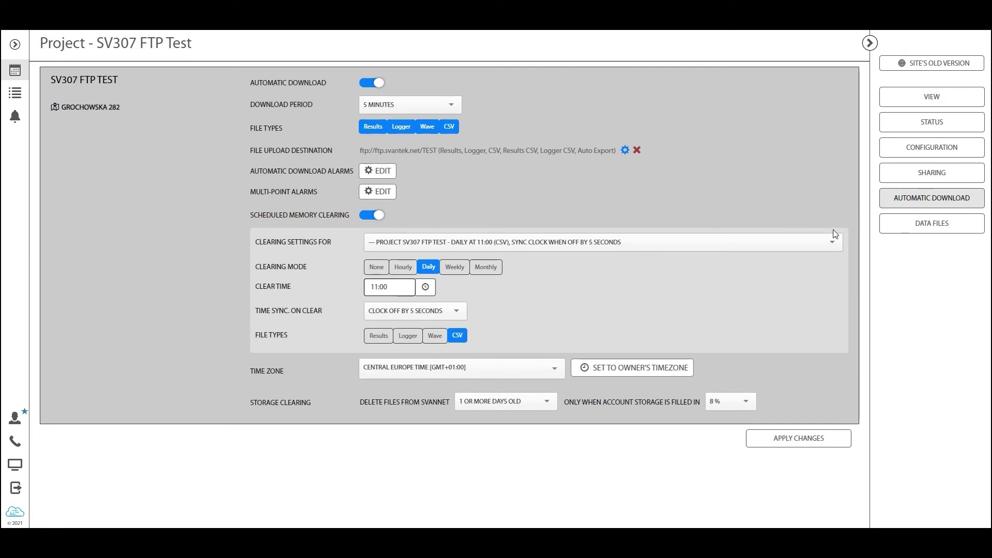
Step: Review the project's data files, then open Sharing with link sharing on and one Administrator
click(913, 222)
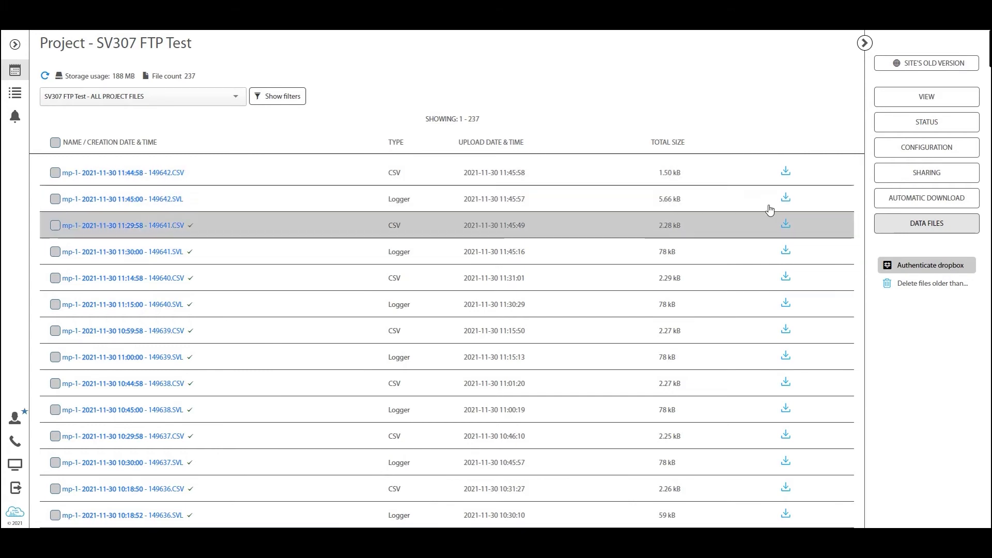
click(898, 178)
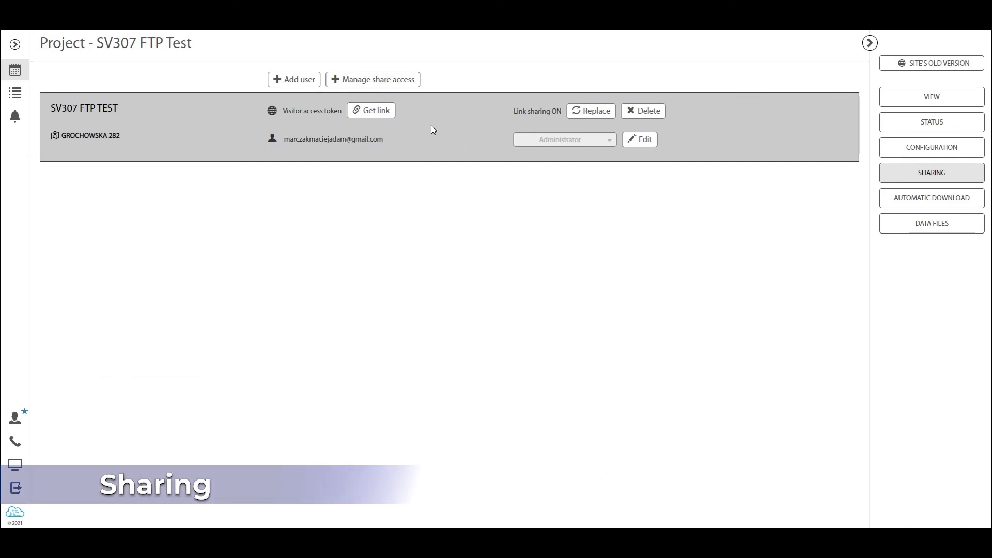
click(383, 118)
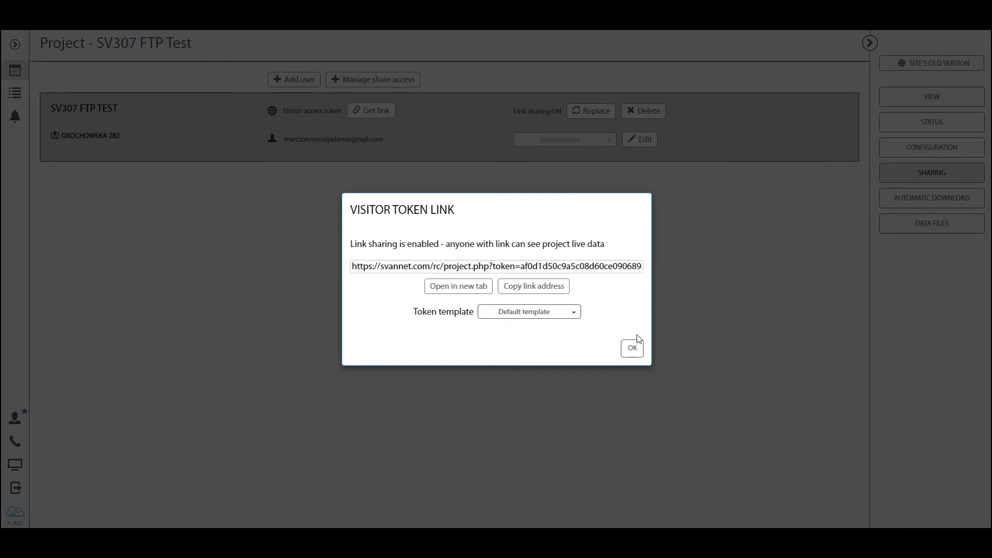
click(632, 347)
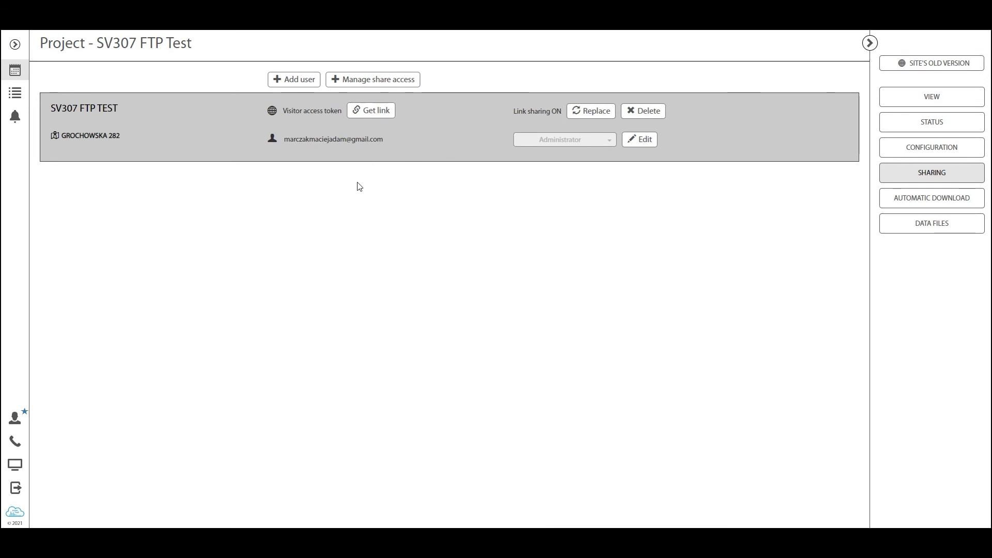
Step: Add a new user entry with the Guest role and review the share access permissions
click(306, 80)
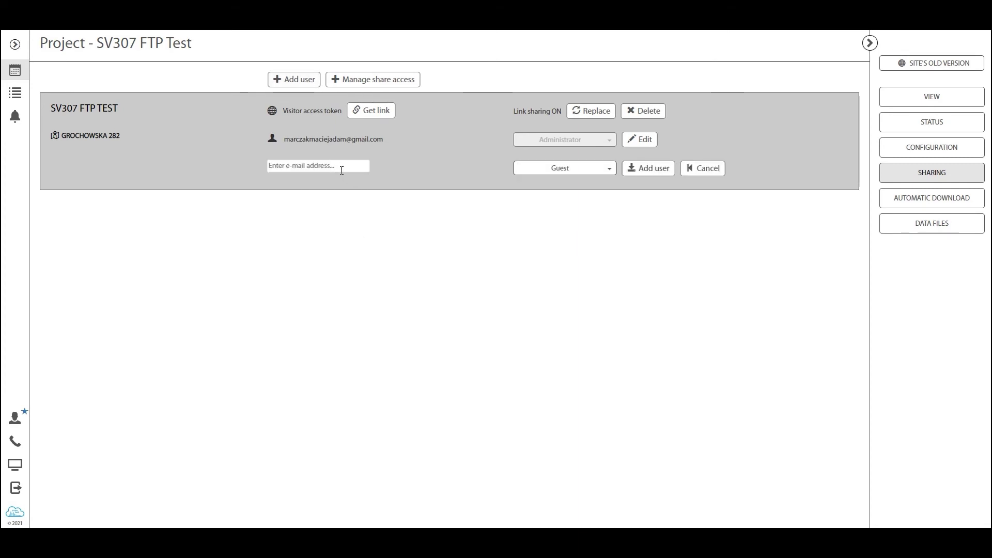
click(599, 171)
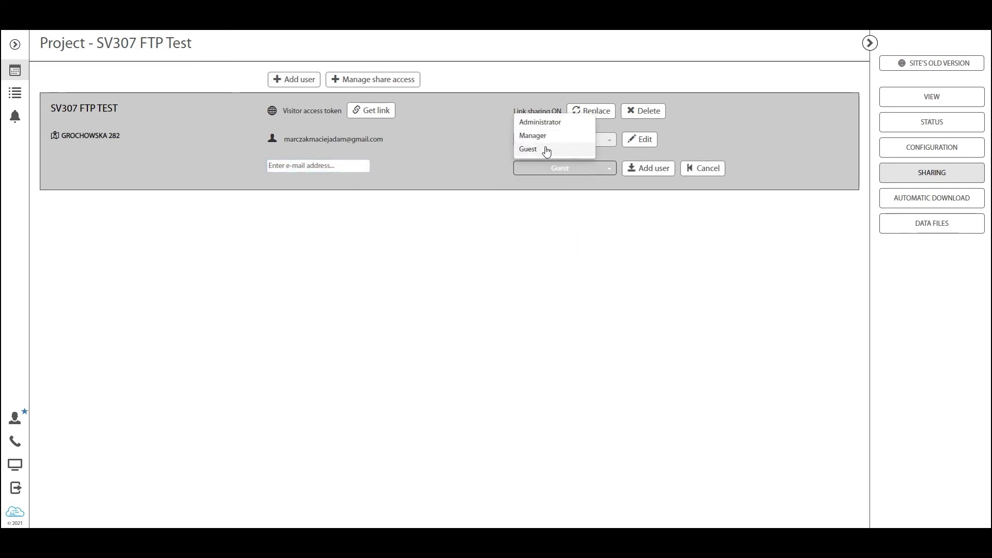
click(420, 273)
click(393, 80)
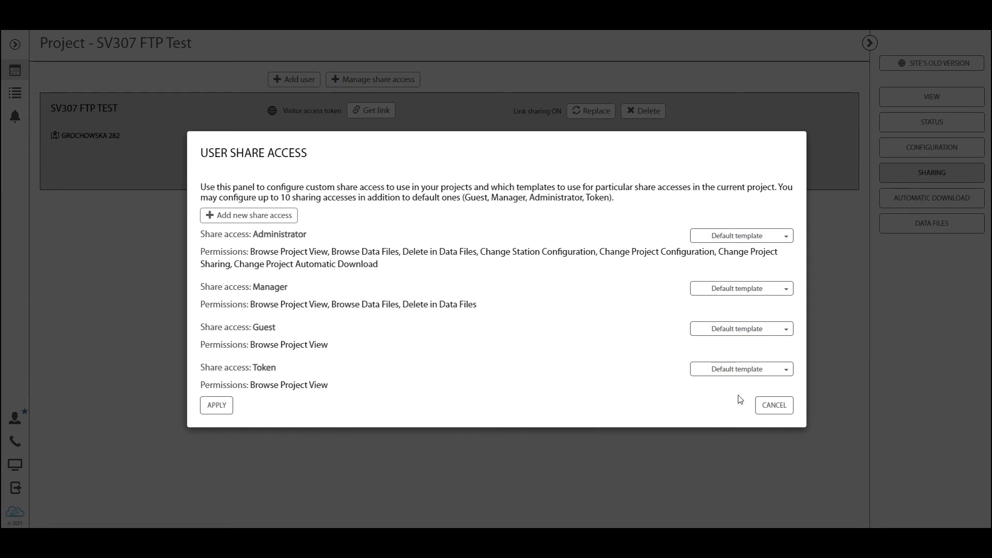
click(762, 407)
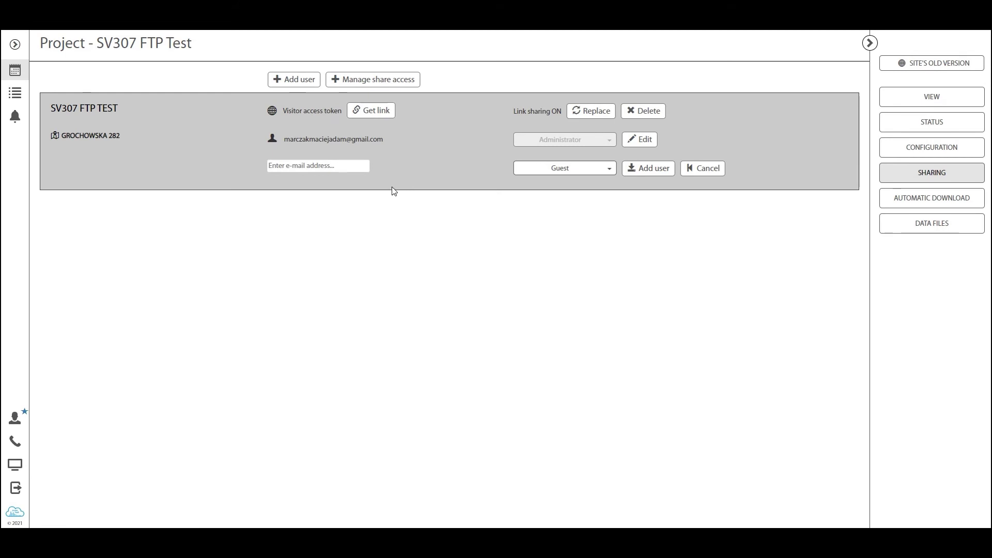
click(589, 170)
click(539, 235)
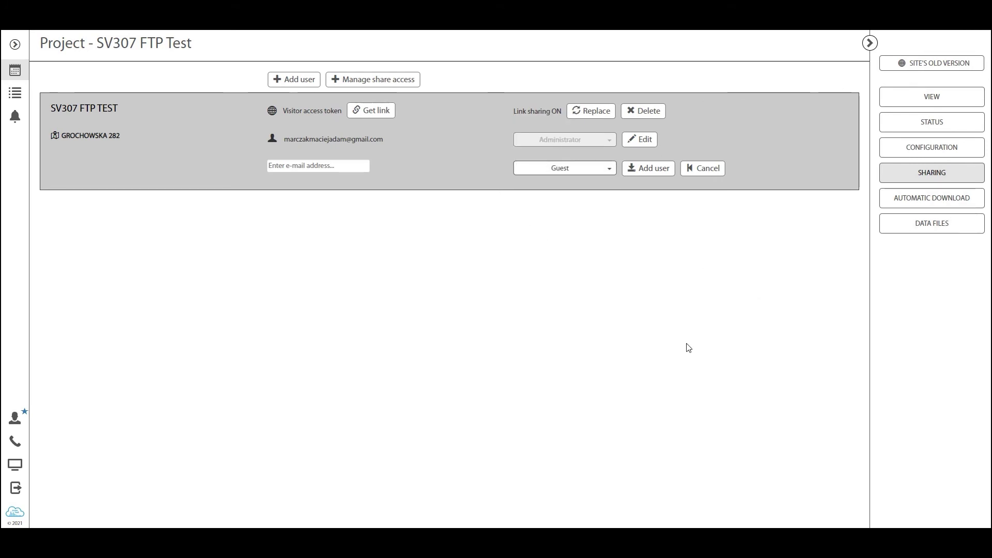
Step: On the configuration page, review project parameters and measurement point settings unchanged, then view station configuration
click(919, 154)
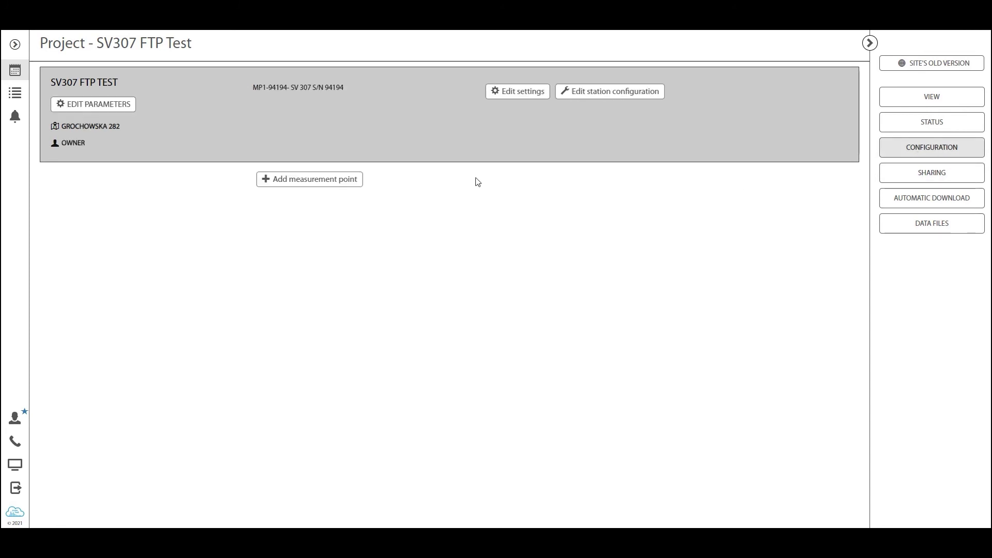
click(96, 104)
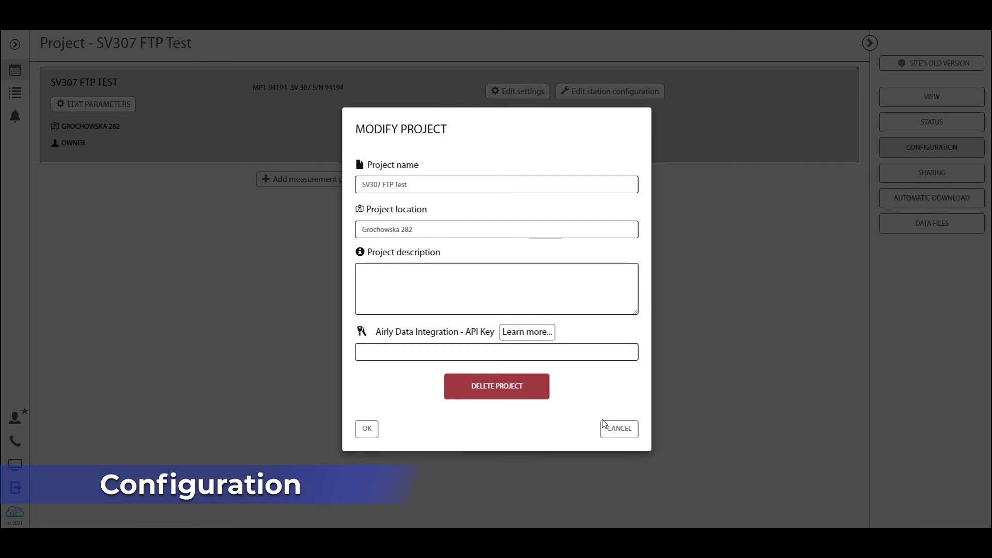
click(615, 431)
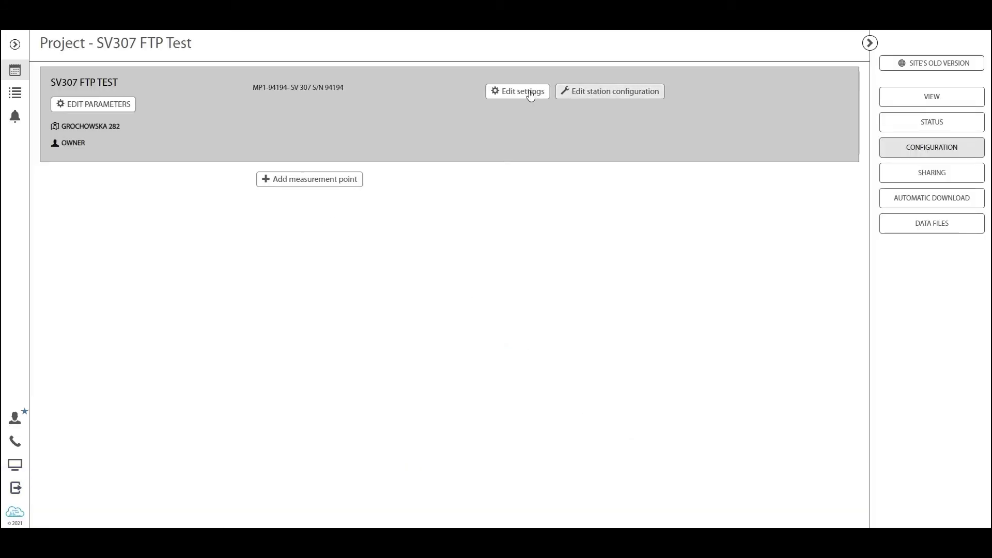
click(508, 92)
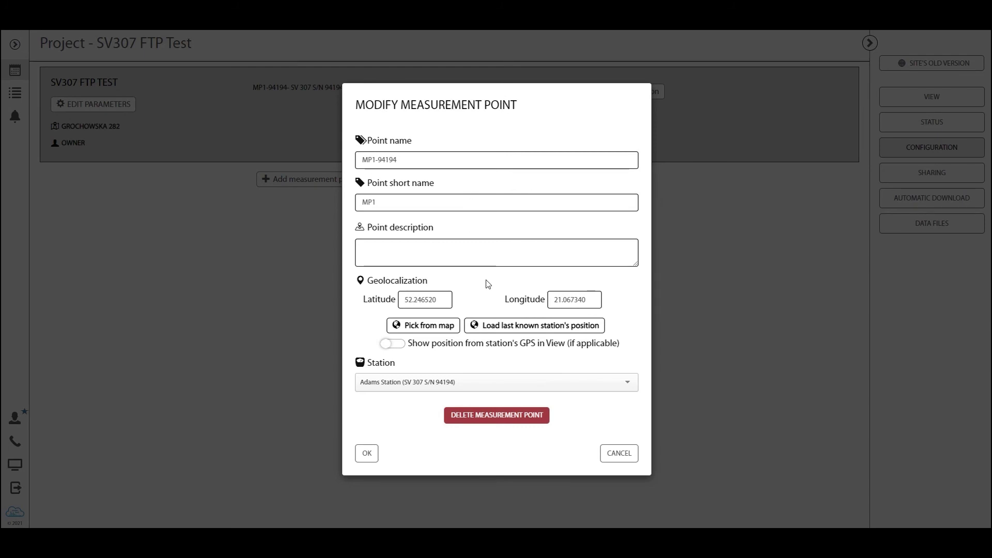
click(619, 453)
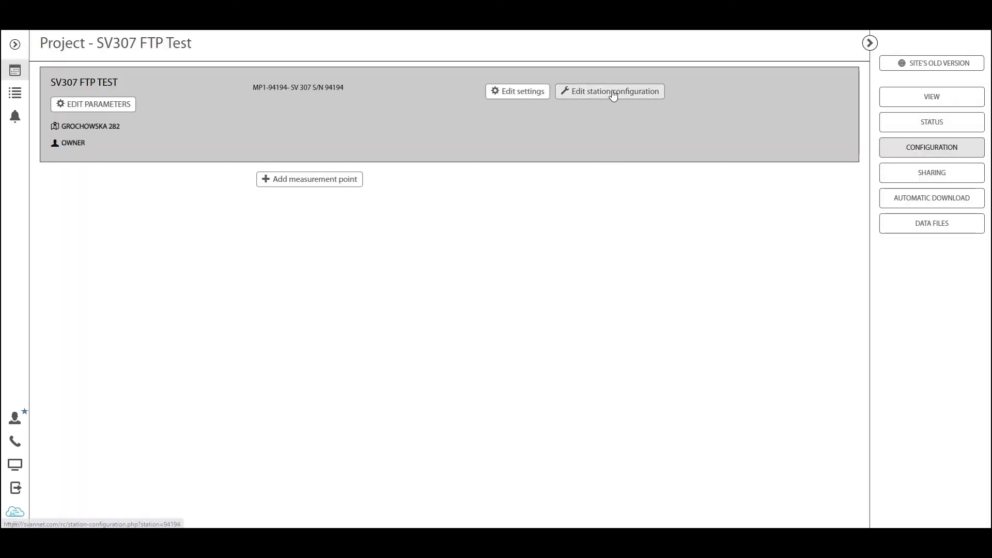
click(611, 93)
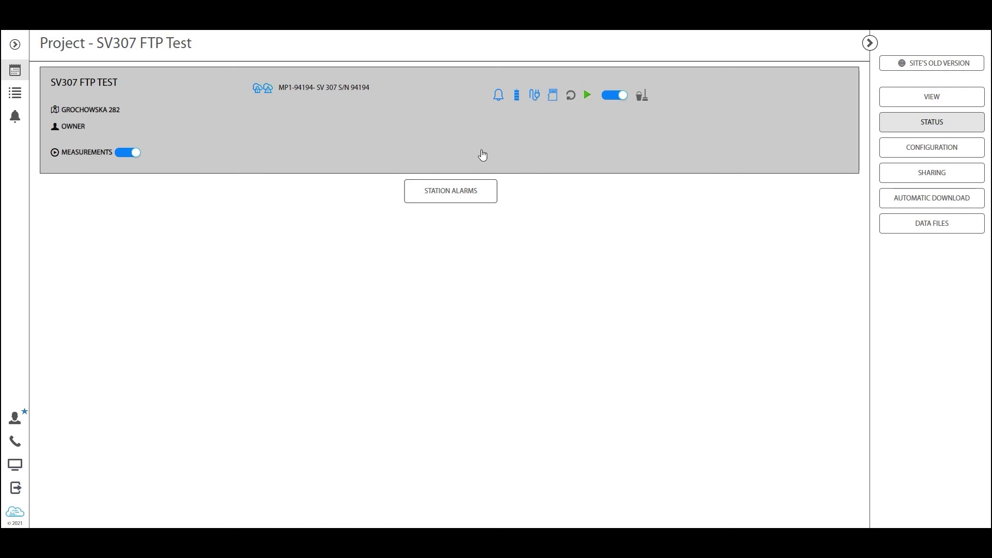
mouse_move(570, 95)
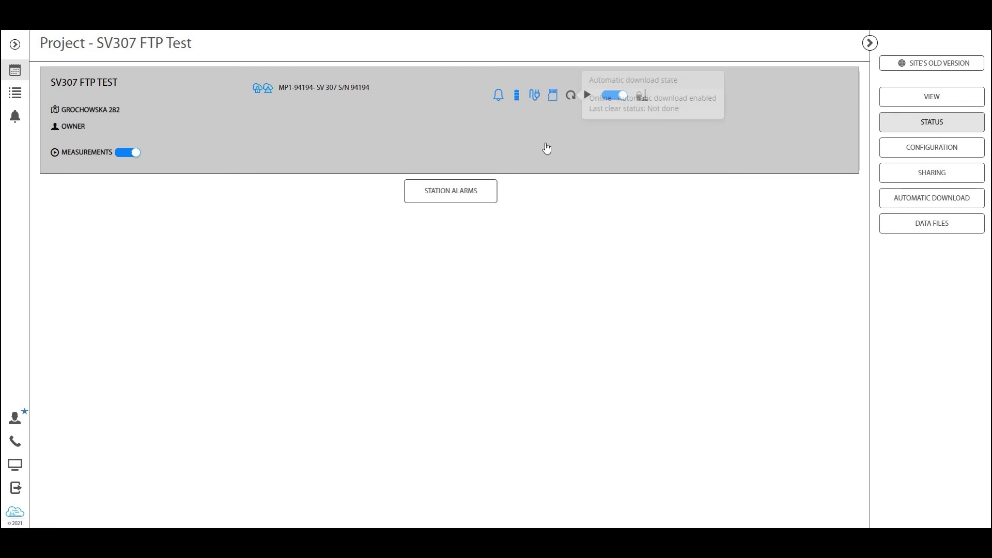
mouse_move(550, 101)
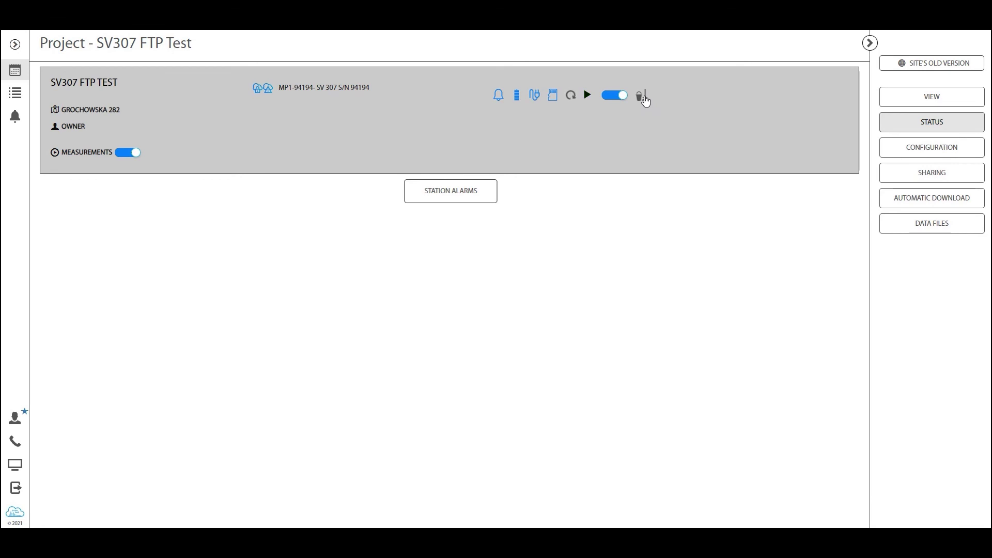
click(903, 200)
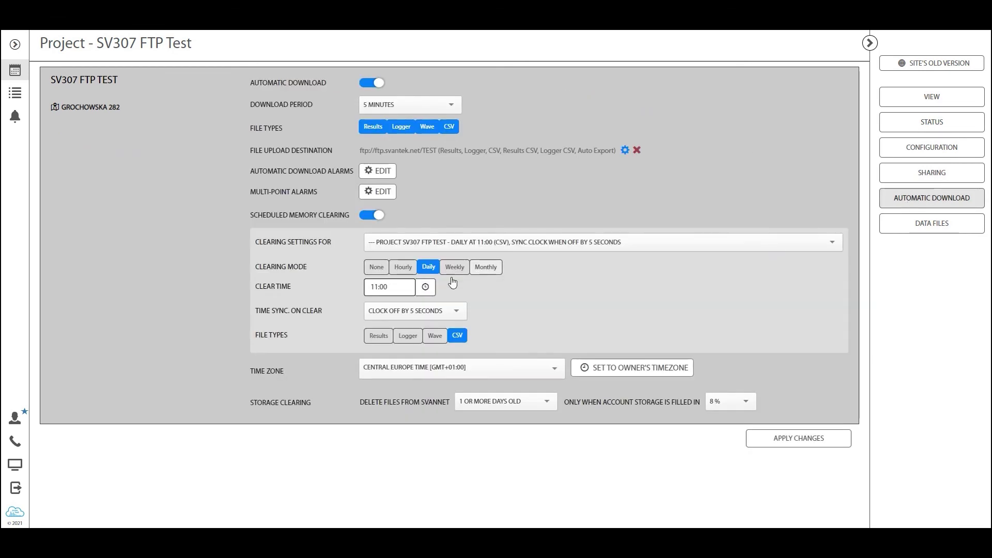
click(937, 125)
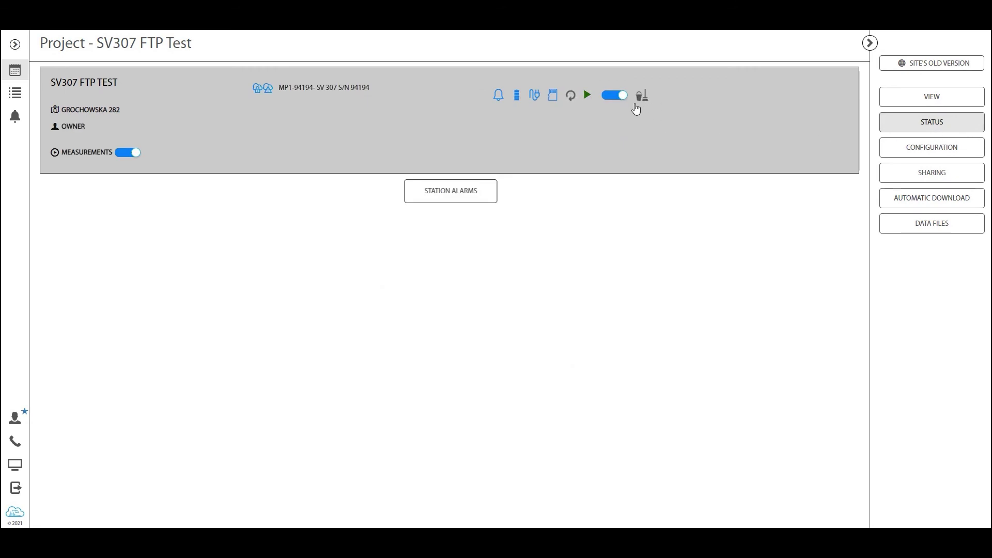
Step: Show the SV307 FTP Test project view with its description, MP1-94194 map and last-hour LAeq chart
click(930, 102)
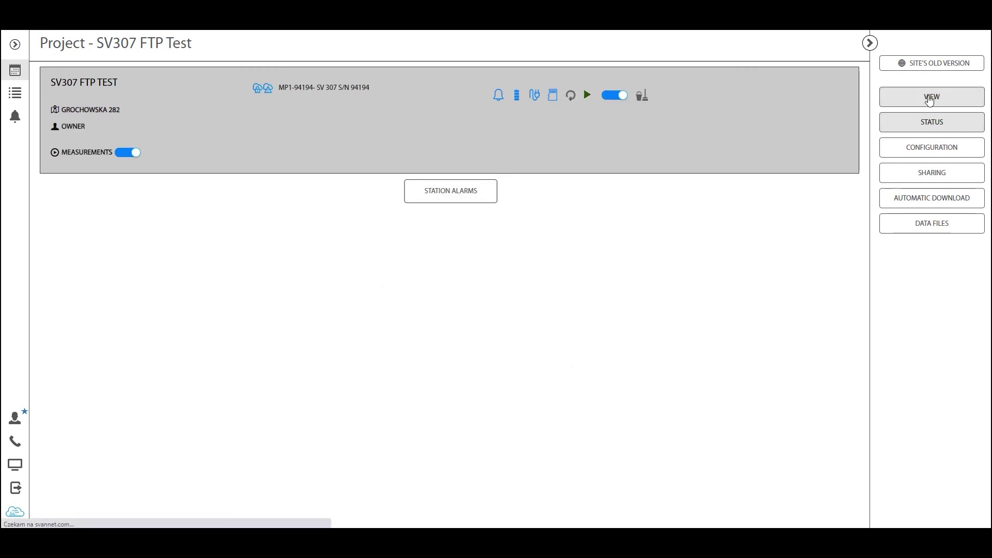